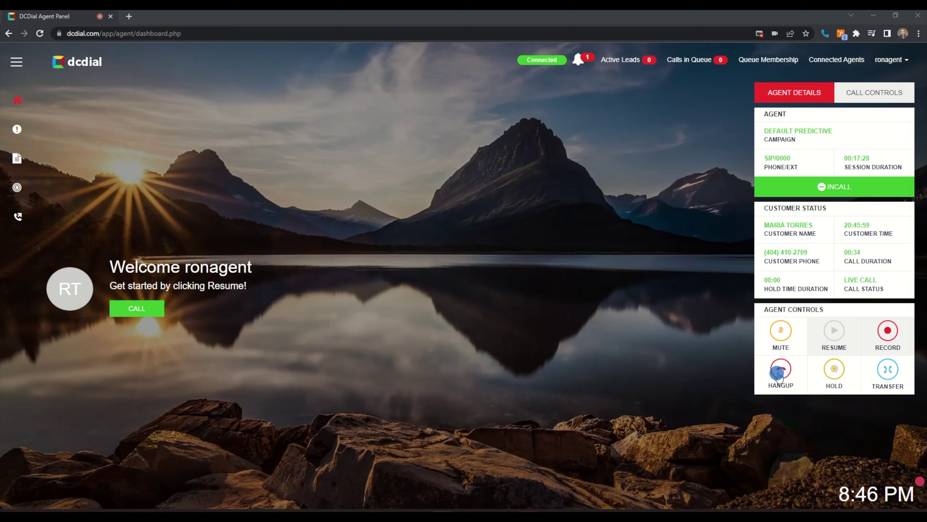
# - Hang up the live customer call to bring up the disposition choices
pyautogui.click(772, 372)
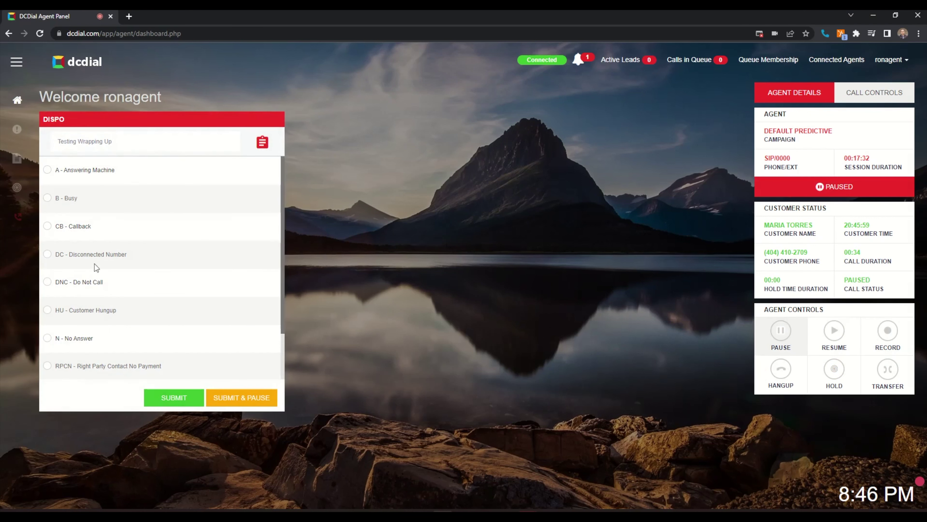
# - Submit a CB – Callback disposition scheduled for 21 June 2022 at 10:30
pyautogui.click(76, 225)
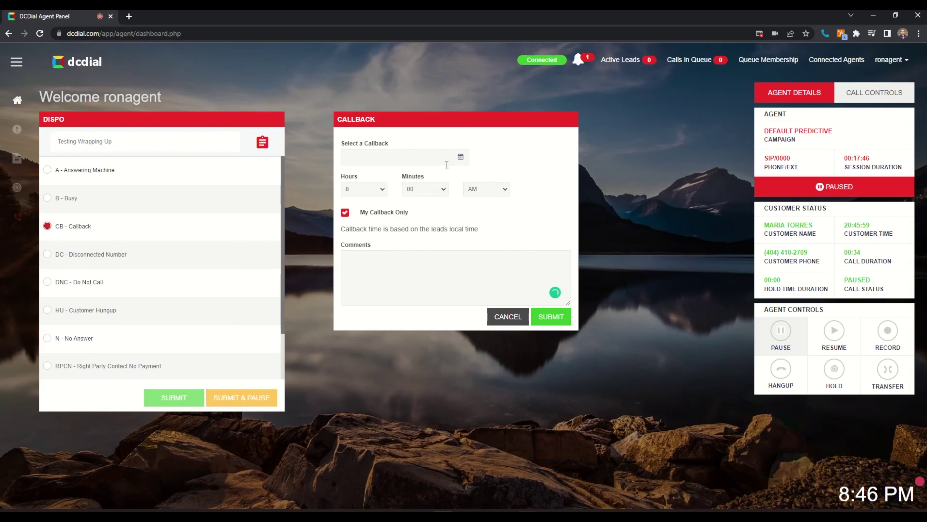
pyautogui.click(460, 157)
pyautogui.click(361, 228)
pyautogui.click(382, 189)
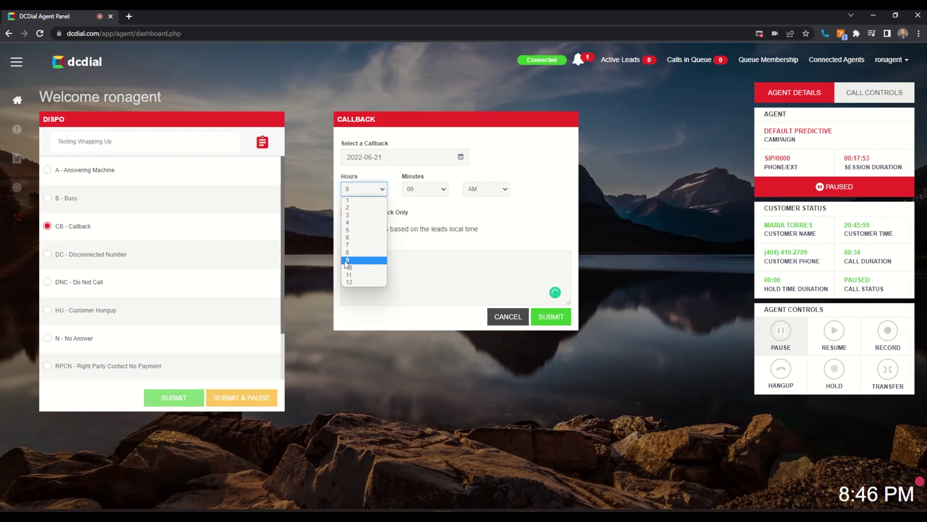
pyautogui.click(353, 262)
pyautogui.click(438, 188)
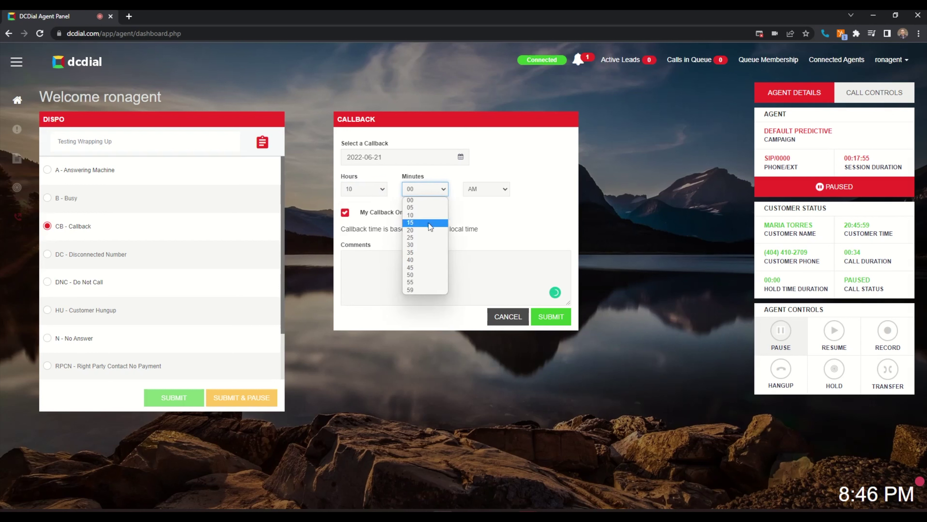
pyautogui.click(418, 244)
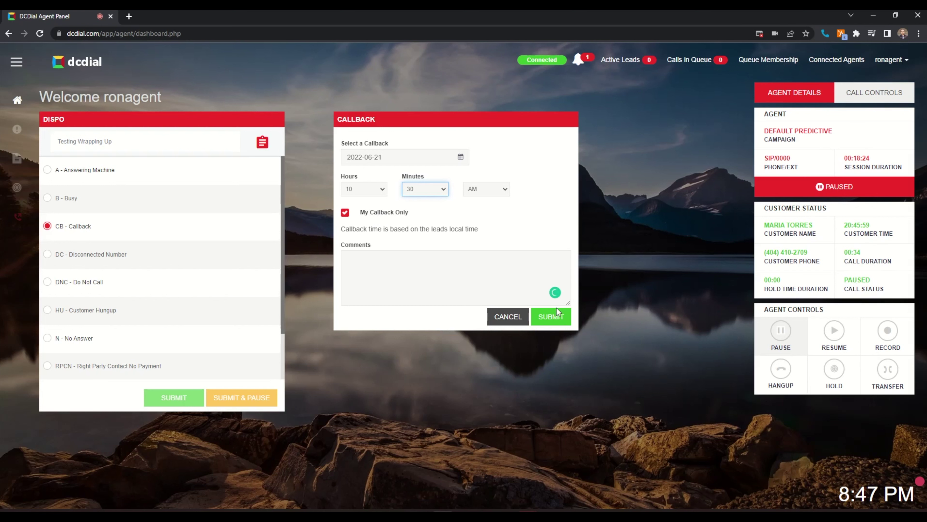
pyautogui.click(546, 320)
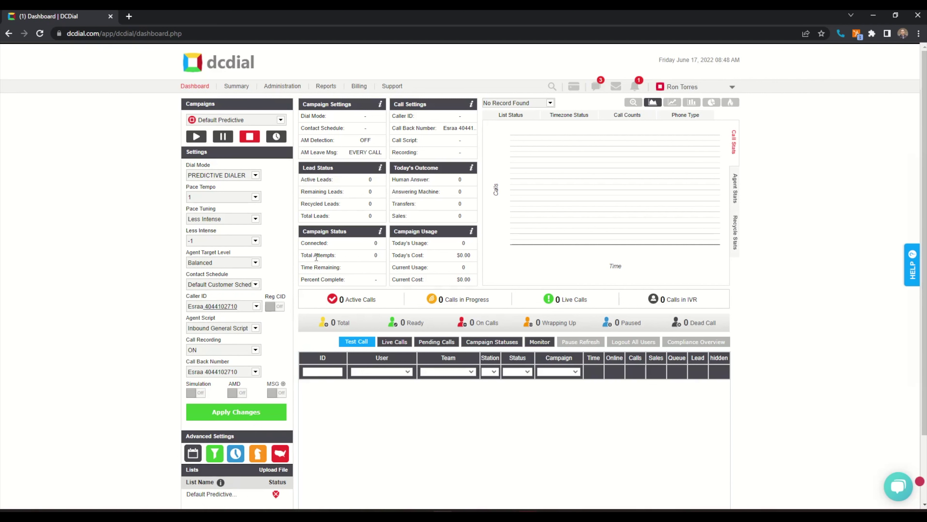
# - In Administration > Setup > System Statuses, tick Scheduled CallBack for the AB and AHU rows
pyautogui.click(274, 88)
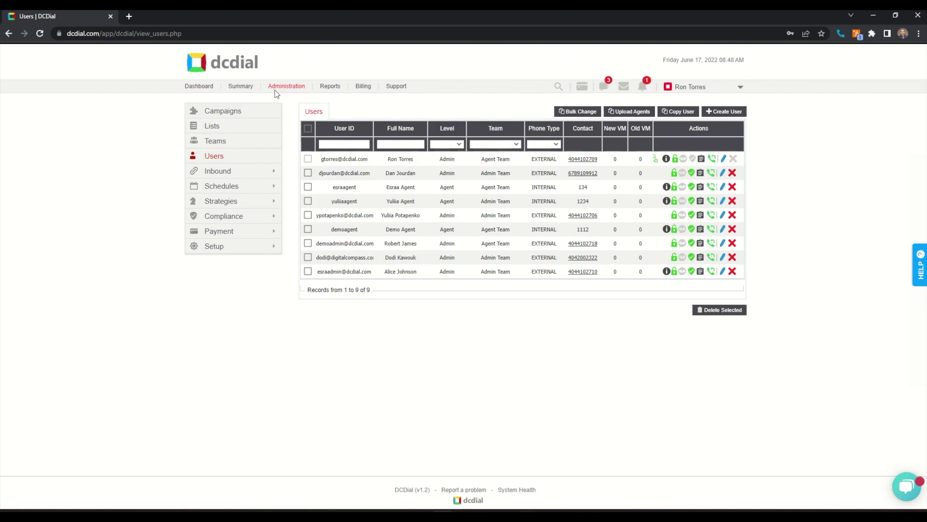
pyautogui.click(221, 250)
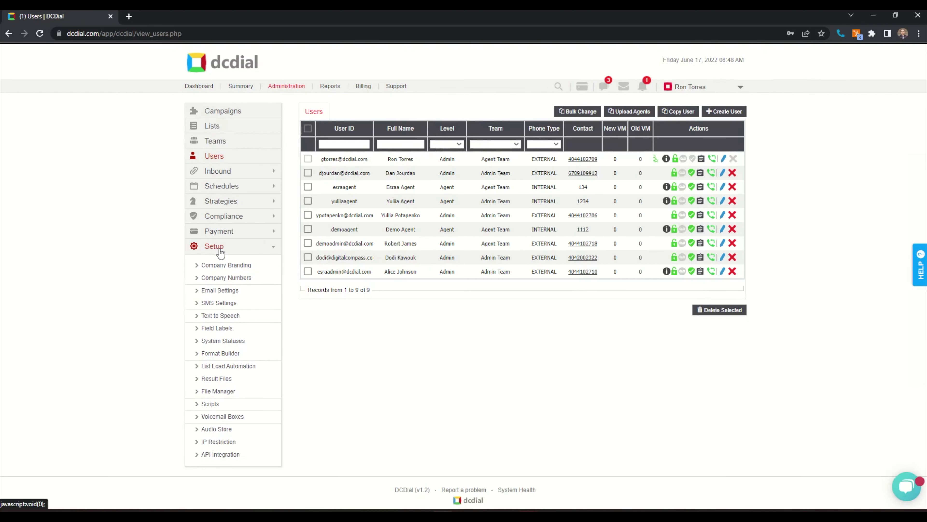
pyautogui.click(219, 340)
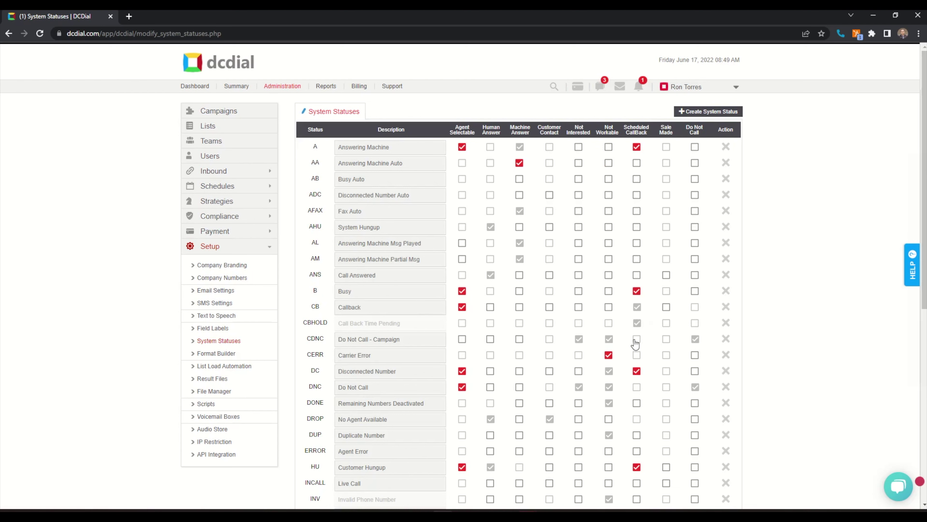
pyautogui.click(637, 179)
pyautogui.click(637, 227)
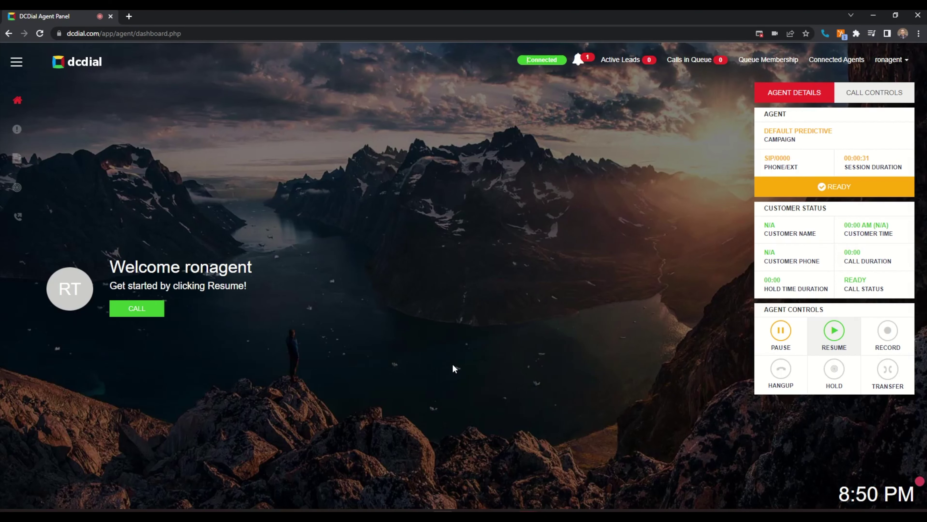
# - Dial the customer's phone number as an external call, then dismiss the disconnected alert
pyautogui.click(145, 308)
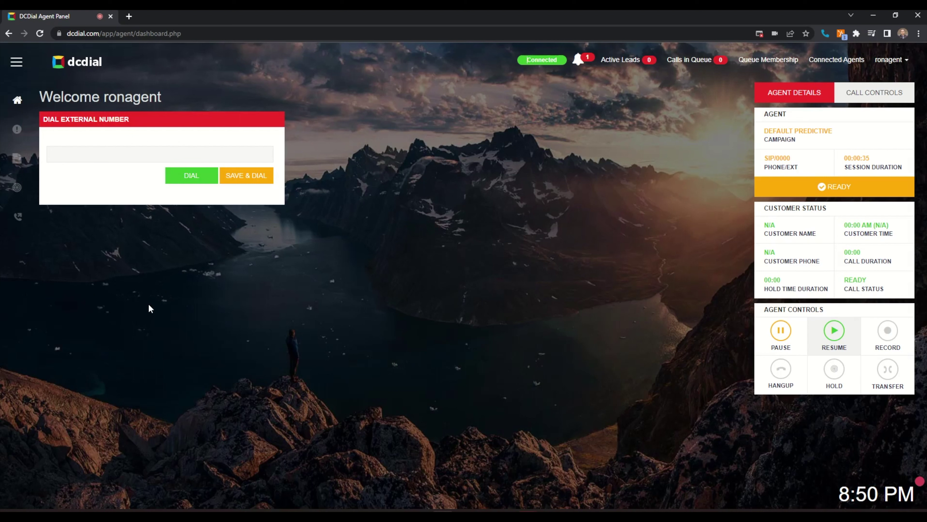
pyautogui.click(115, 160)
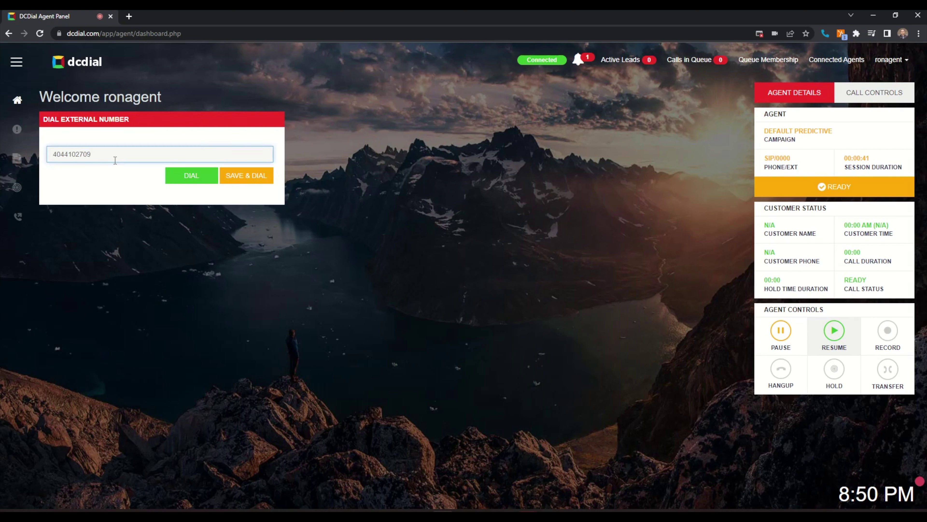
pyautogui.click(196, 172)
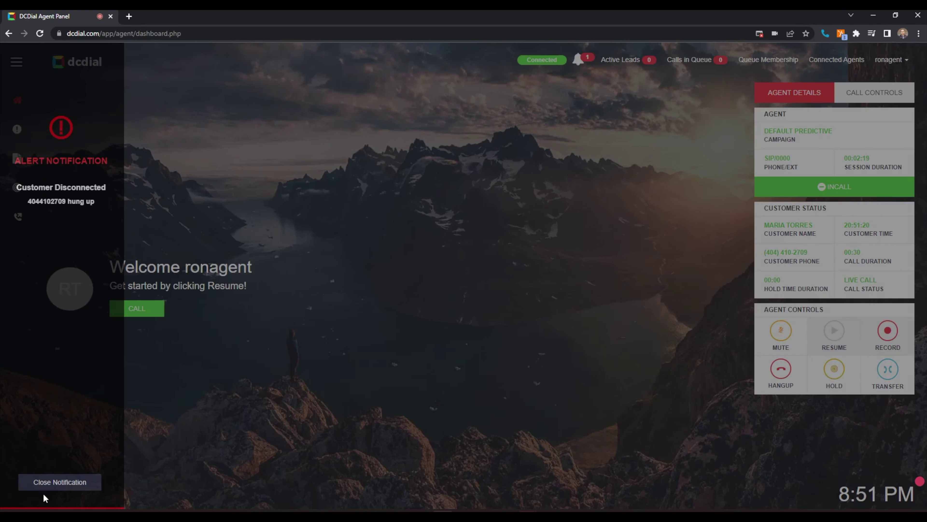
pyautogui.click(62, 481)
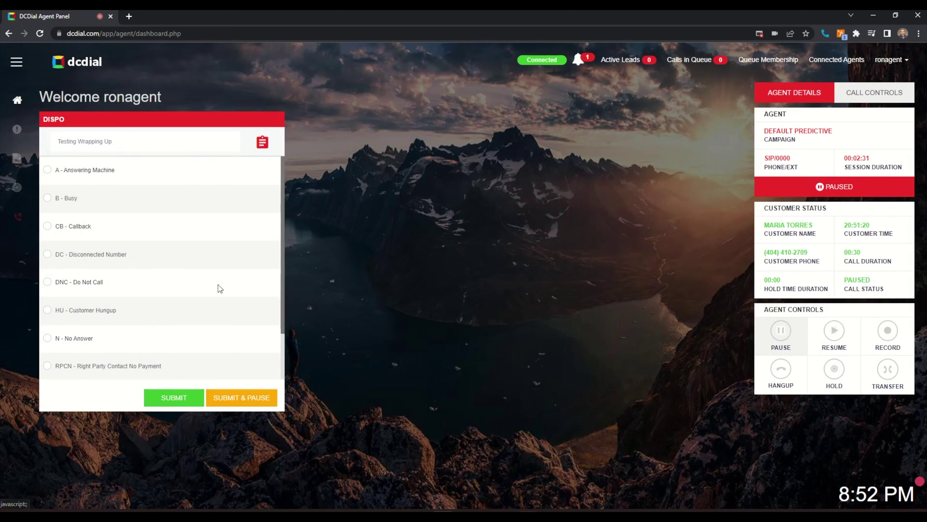
# - Choose CB – Callback and schedule it for 21 June 2022 at 10:30 AM
pyautogui.click(61, 226)
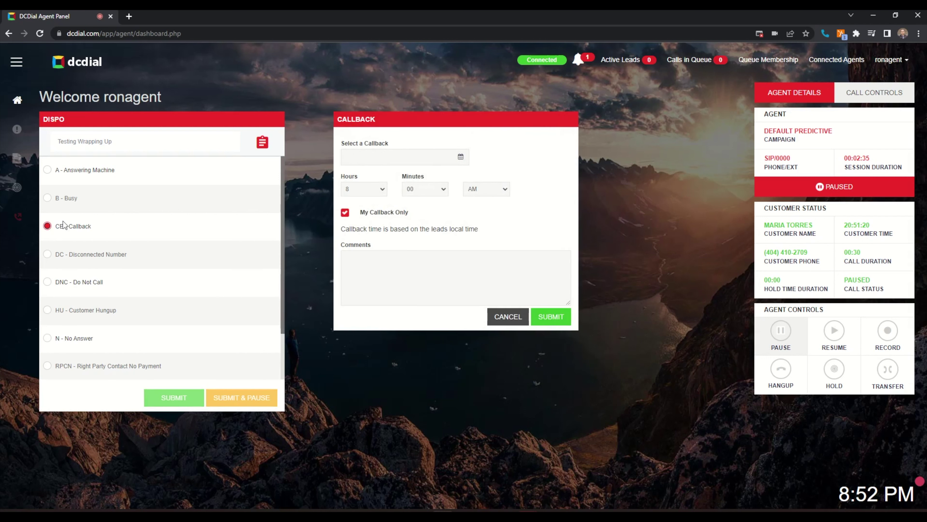
pyautogui.click(463, 157)
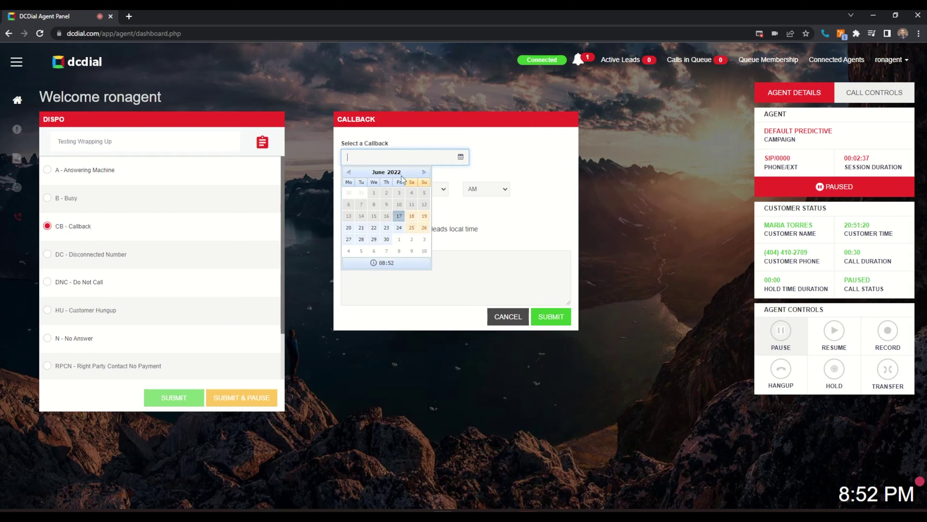
pyautogui.click(362, 229)
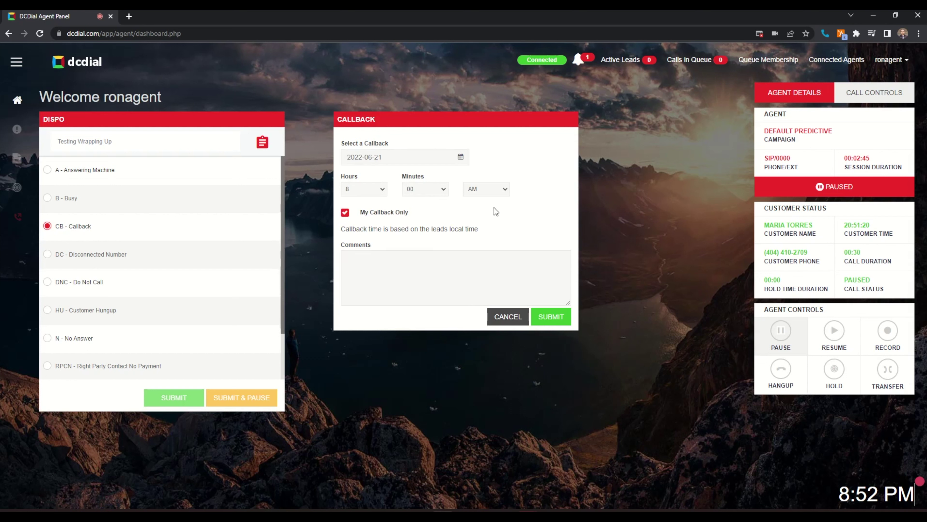
pyautogui.click(380, 192)
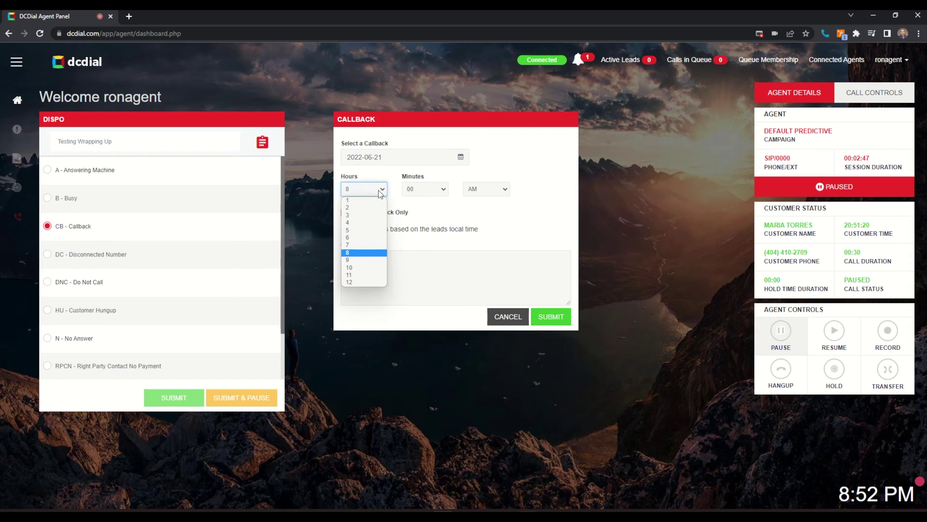
pyautogui.click(351, 267)
pyautogui.click(425, 193)
pyautogui.click(414, 245)
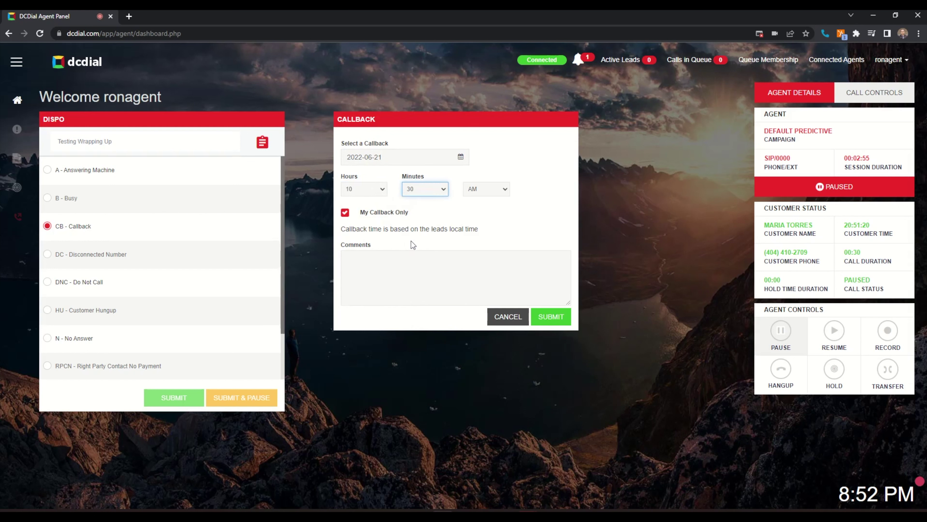
# - Turn off My Callback Only, add the comment '. Will call back on', and submit
pyautogui.click(345, 212)
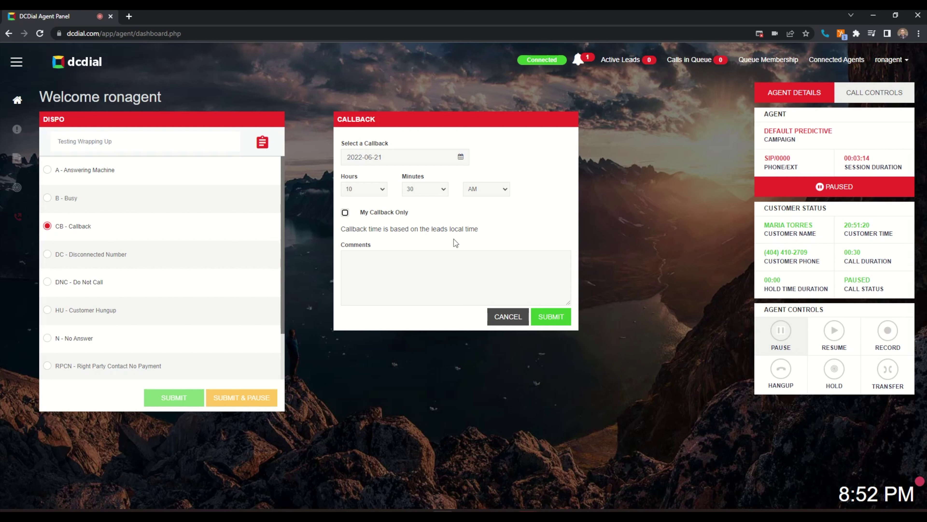
pyautogui.click(483, 274)
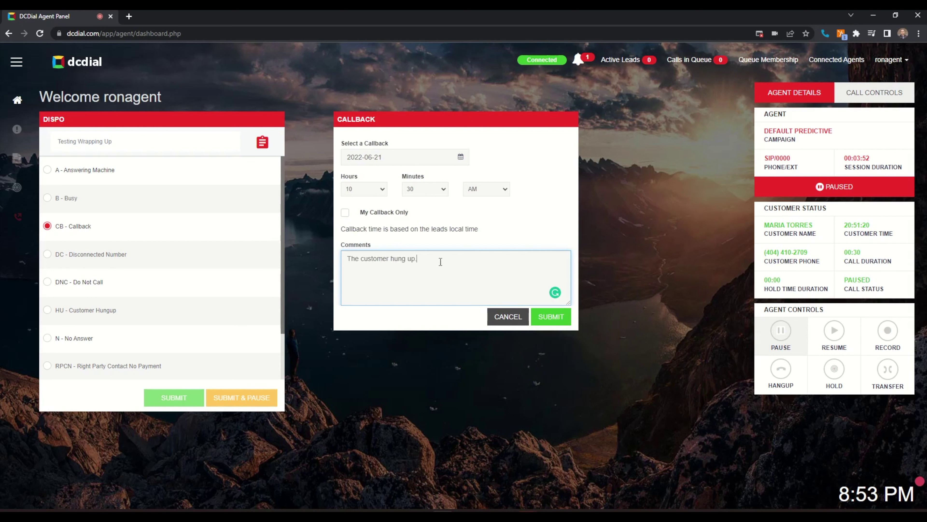
pyautogui.write('. Will call back on 06/21')
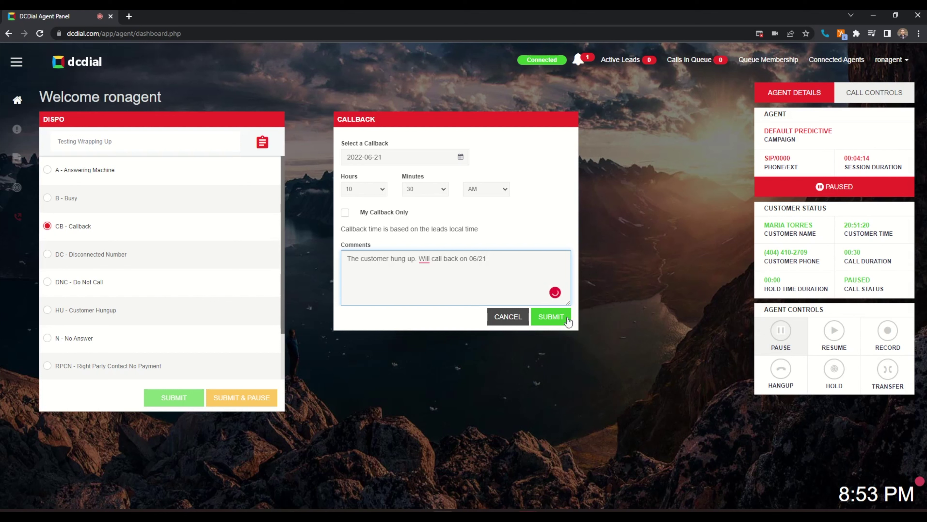
pyautogui.click(551, 317)
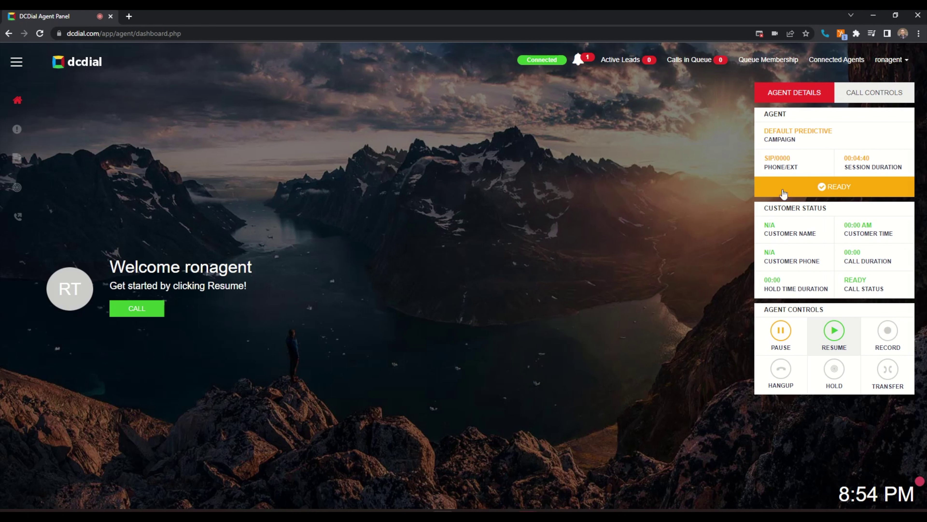
# - Mark the 09/25/20 Predictive callback as dialed in the calendar, then return to agent details
pyautogui.click(861, 95)
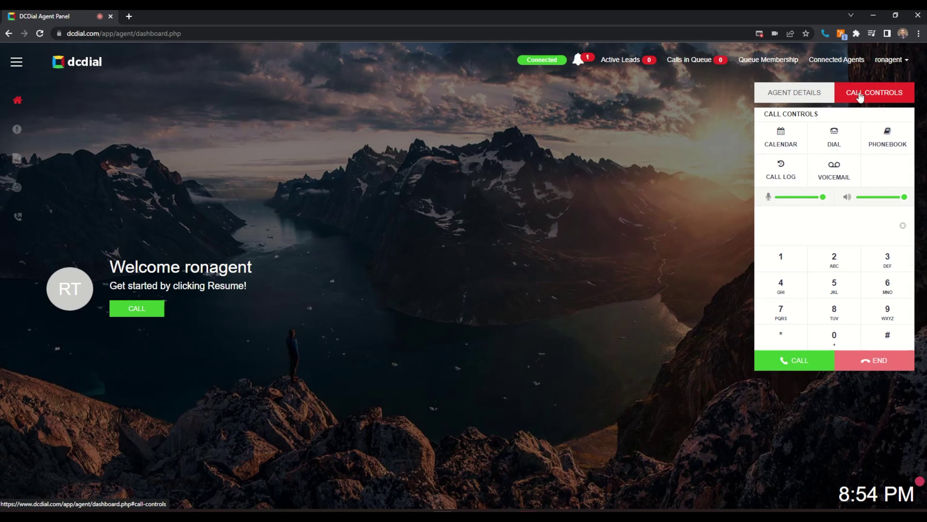
pyautogui.click(779, 141)
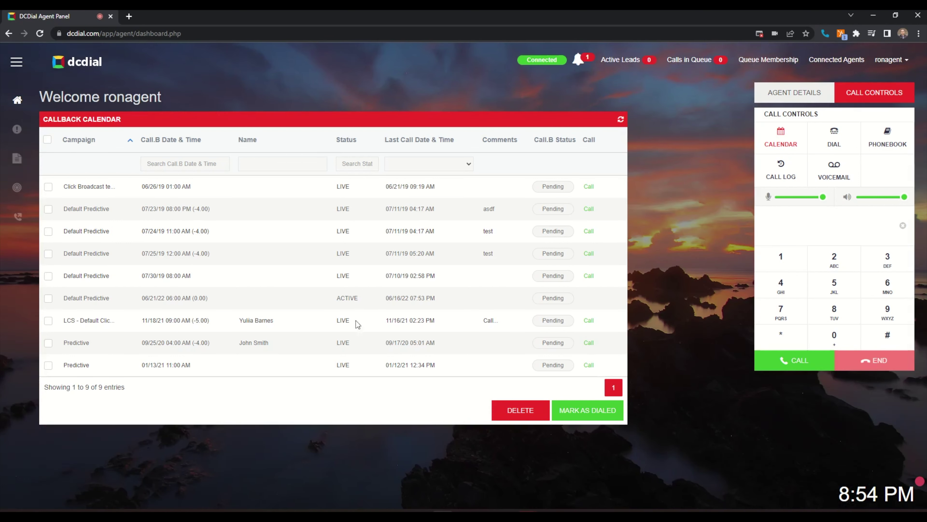
pyautogui.click(47, 342)
pyautogui.click(592, 412)
pyautogui.click(769, 147)
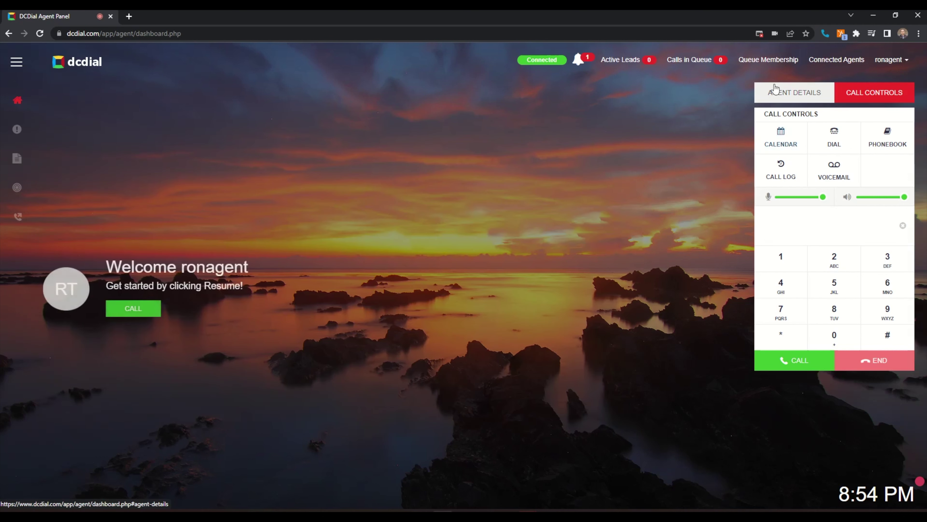
pyautogui.click(773, 93)
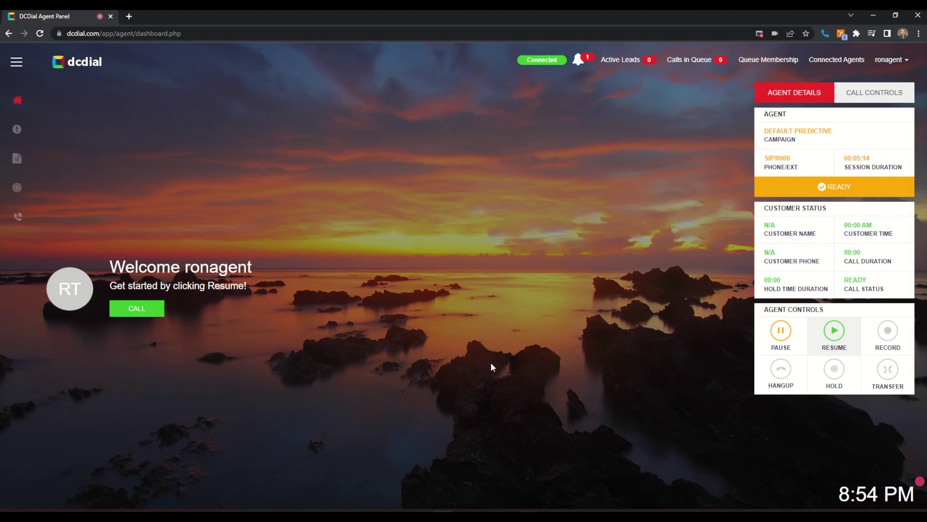